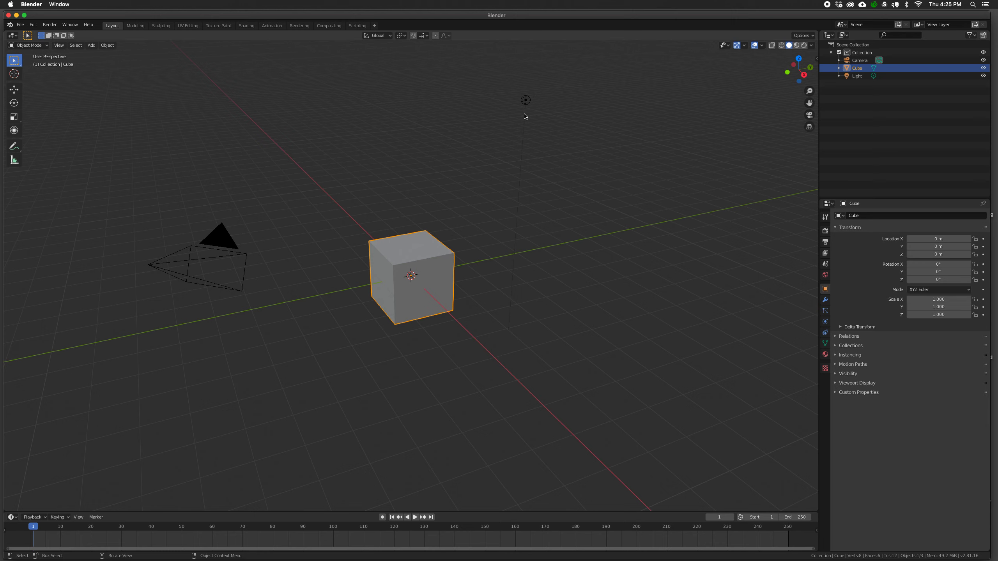
# Step: Select the light and the camera in turn in the viewport, and clear the selection
pyautogui.click(525, 100)
pyautogui.click(219, 271)
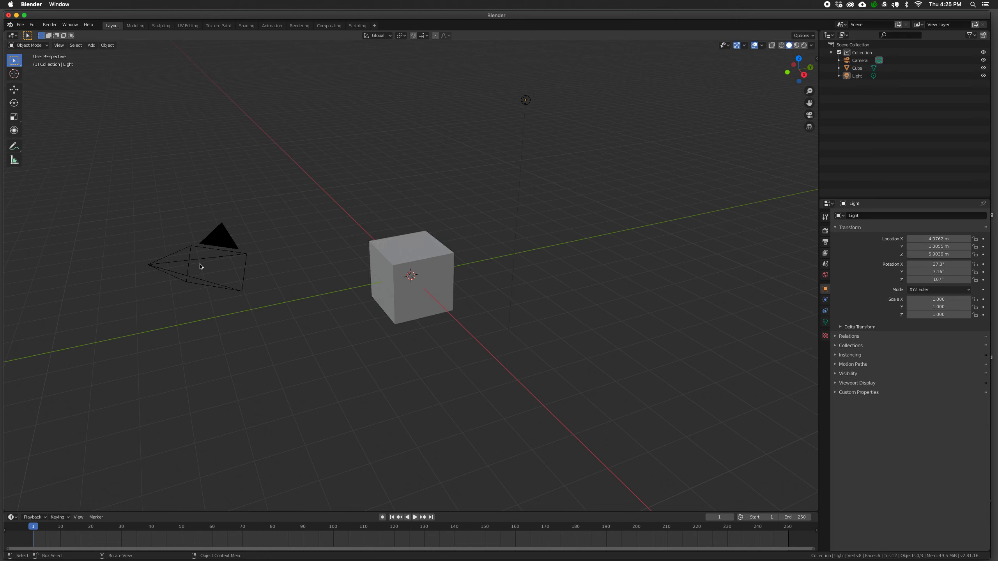
pyautogui.click(189, 265)
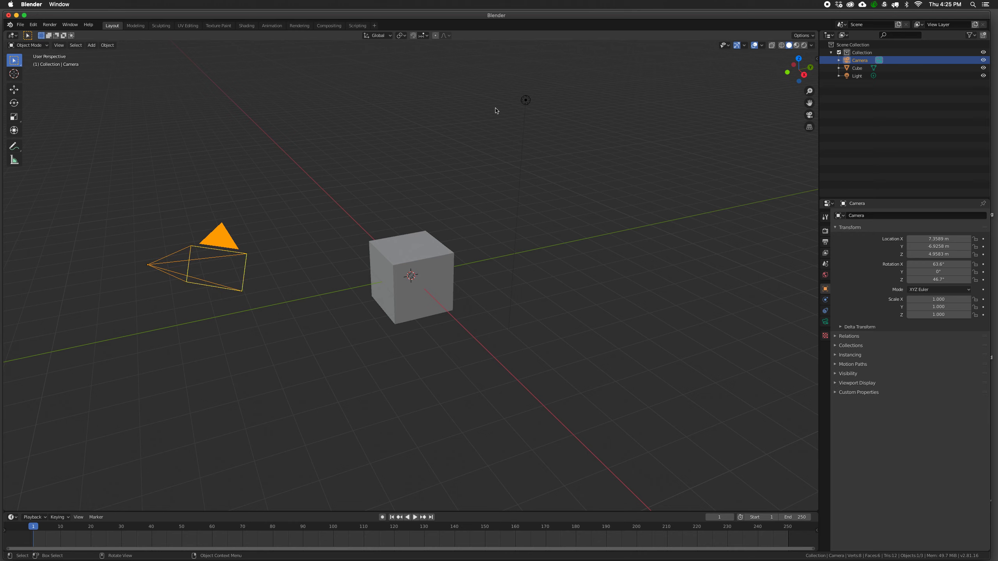
pyautogui.click(482, 133)
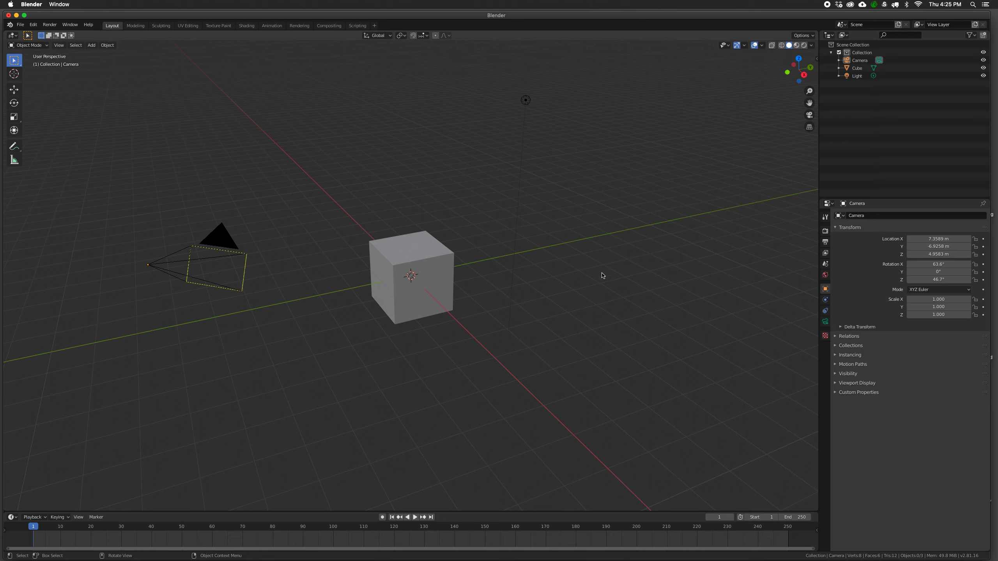
# Step: Toggle the floor grid off and back on in the viewport overlay settings
pyautogui.click(761, 47)
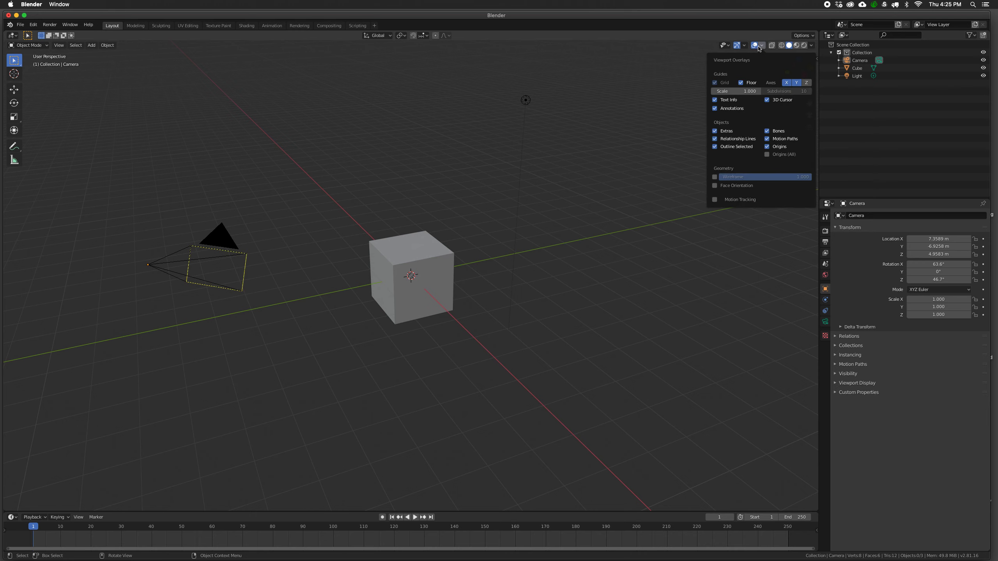
pyautogui.click(760, 47)
pyautogui.click(762, 48)
pyautogui.click(740, 83)
pyautogui.click(741, 83)
pyautogui.click(740, 84)
pyautogui.click(740, 83)
pyautogui.click(741, 84)
pyautogui.click(741, 83)
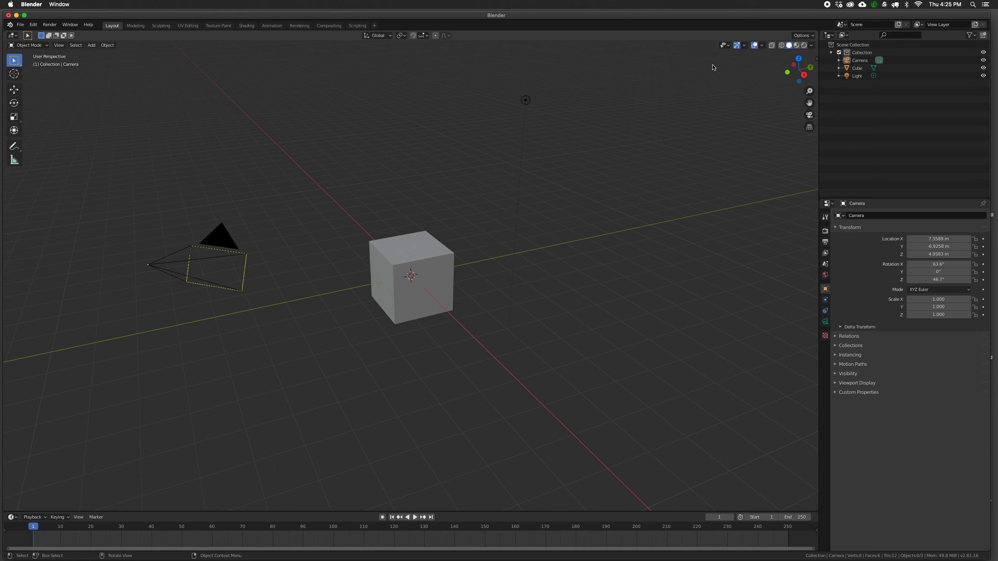
# Step: Show the viewport sidebar, look through its Item, Tool and View settings, and hide it again
pyautogui.press('n')
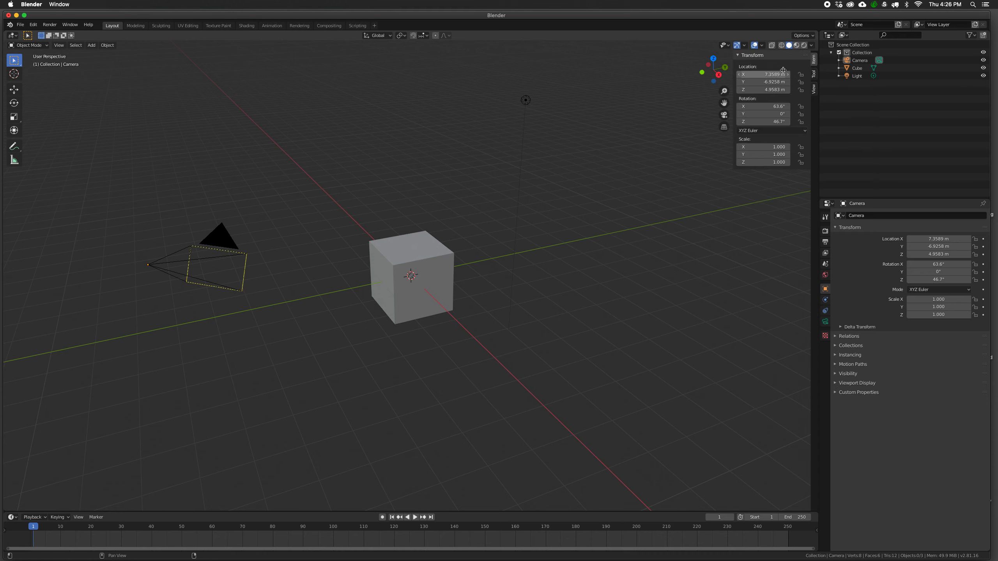
pyautogui.press('n')
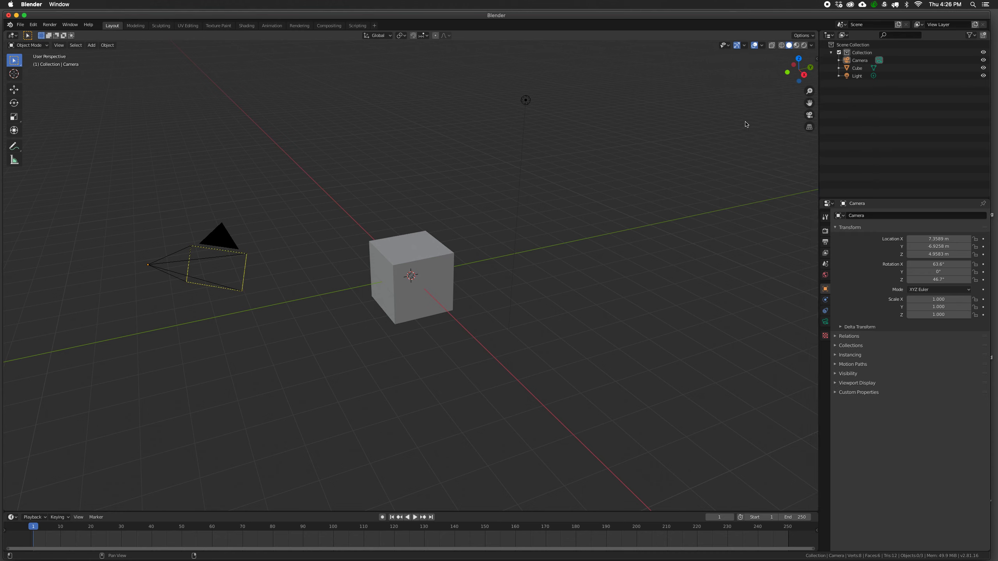
pyautogui.press('n')
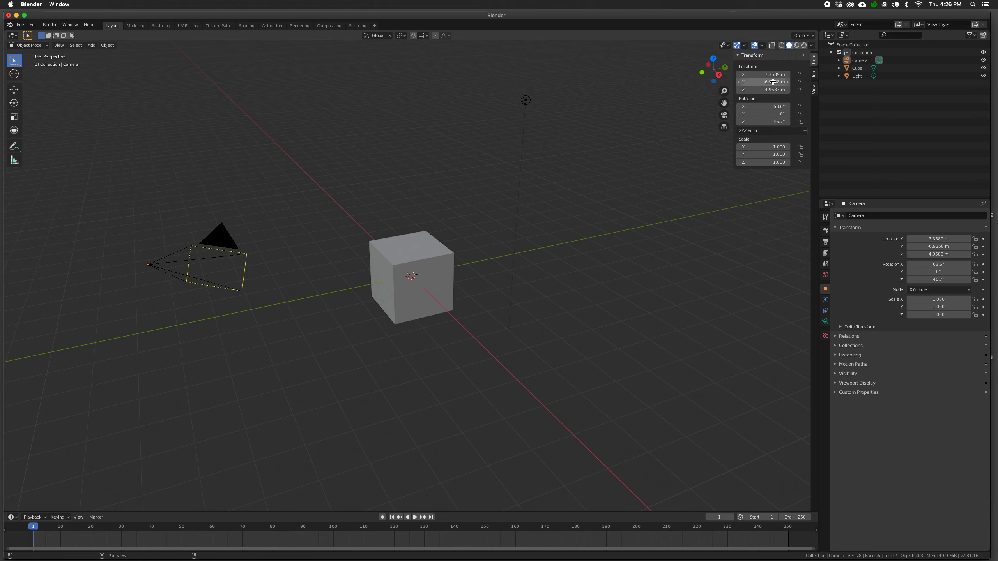
pyautogui.click(813, 75)
pyautogui.click(813, 89)
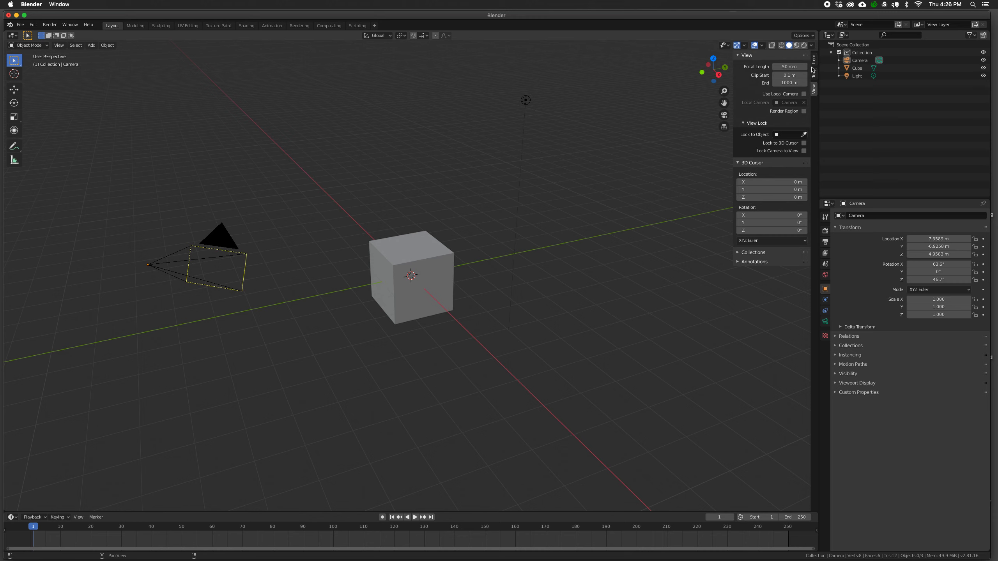
pyautogui.click(813, 72)
pyautogui.click(814, 89)
pyautogui.press('n')
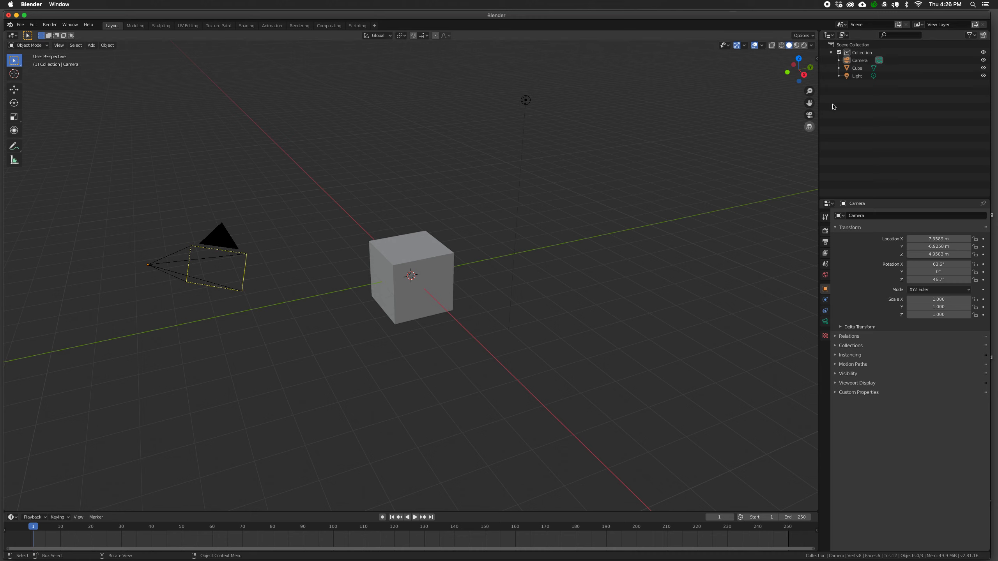
# Step: Rename the cube object to Elephant in the outliner
pyautogui.doubleClick(856, 69)
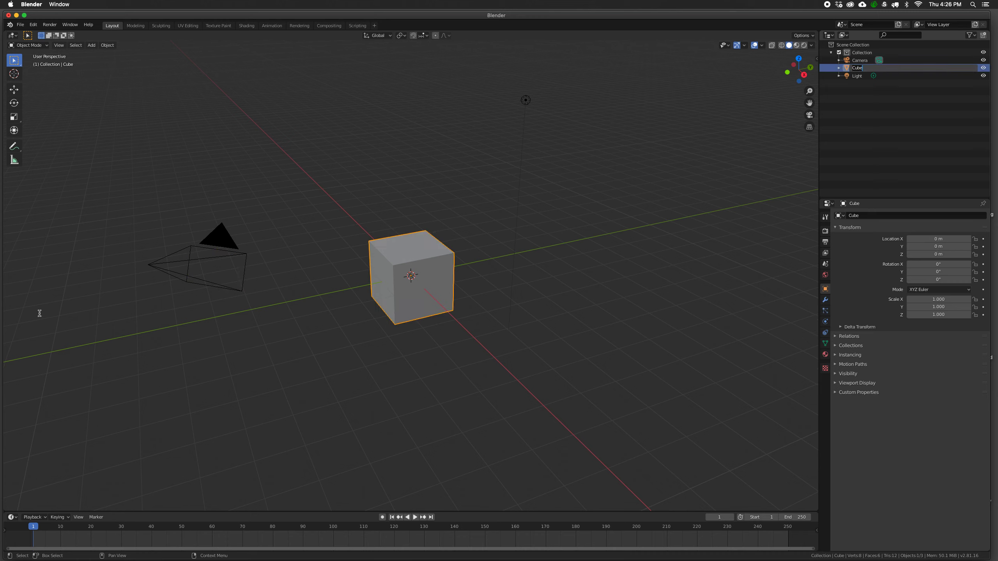
pyautogui.write('Elephant')
pyautogui.press('Return')
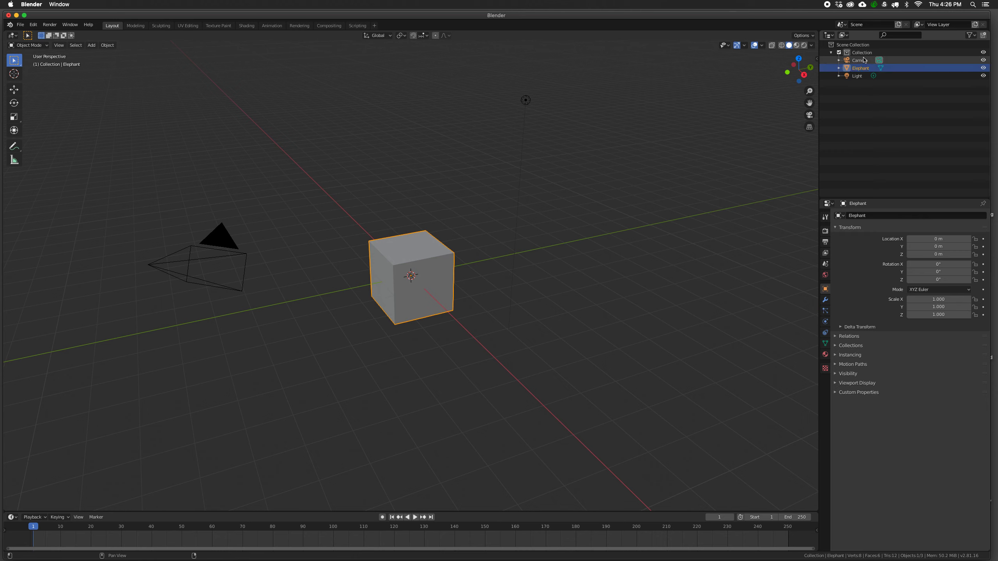
# Step: Toggle the viewport visibility of the Elephant object and the camera off and back on
pyautogui.click(983, 68)
pyautogui.click(983, 68)
pyautogui.click(983, 68)
pyautogui.click(983, 68)
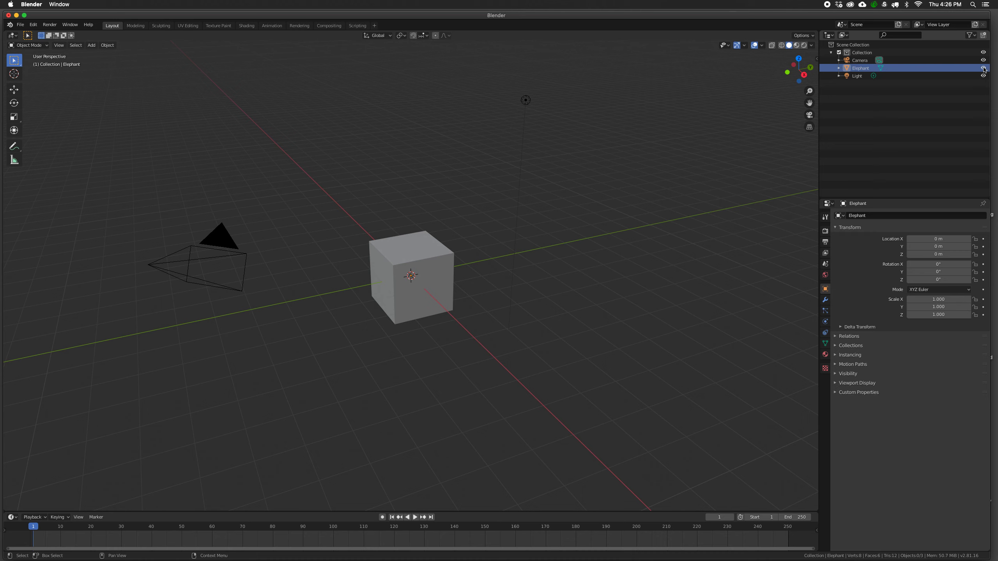
pyautogui.click(983, 60)
pyautogui.click(983, 60)
pyautogui.click(983, 68)
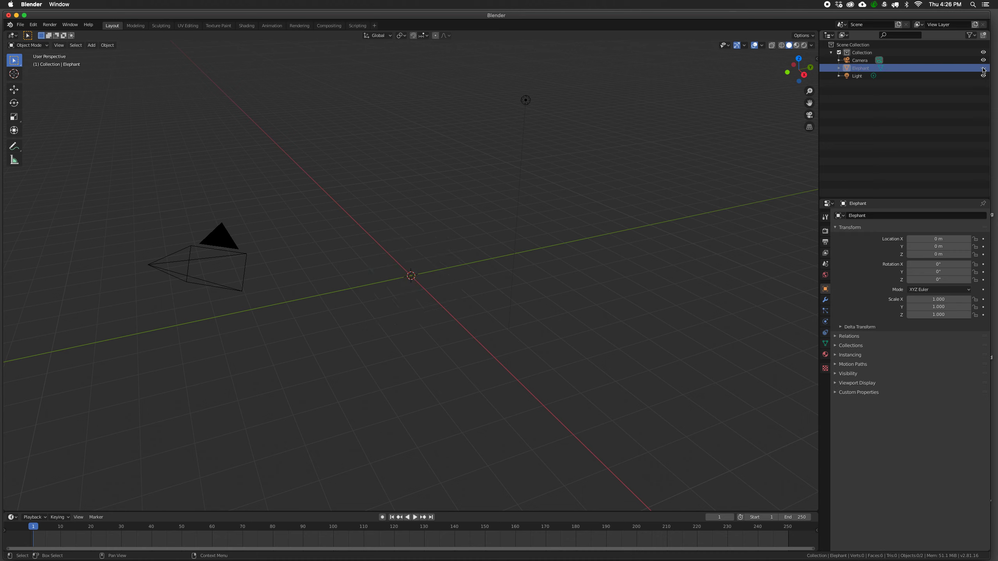
pyautogui.click(982, 68)
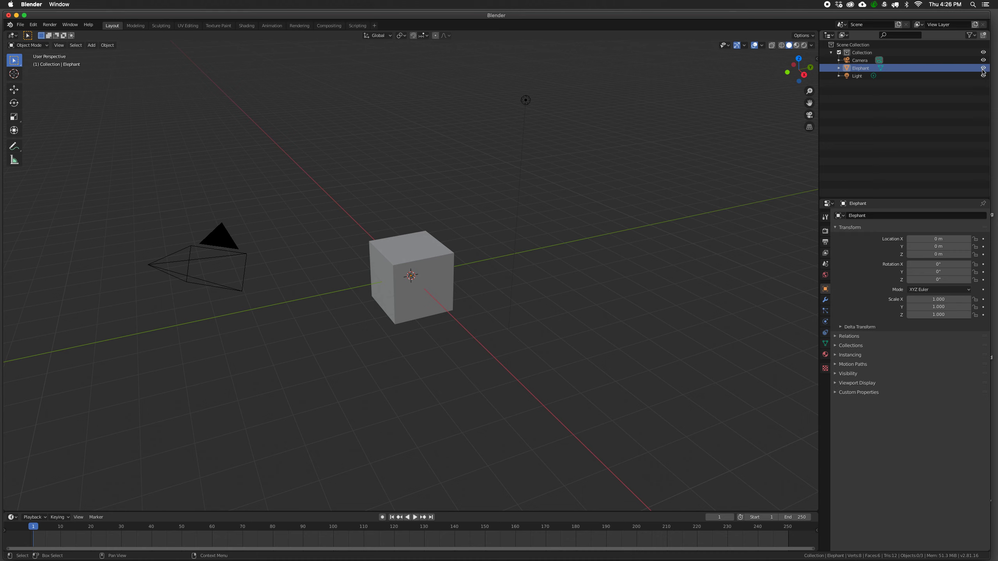
# Step: Rename the existing collection that holds the objects to Collection 1
pyautogui.doubleClick(860, 52)
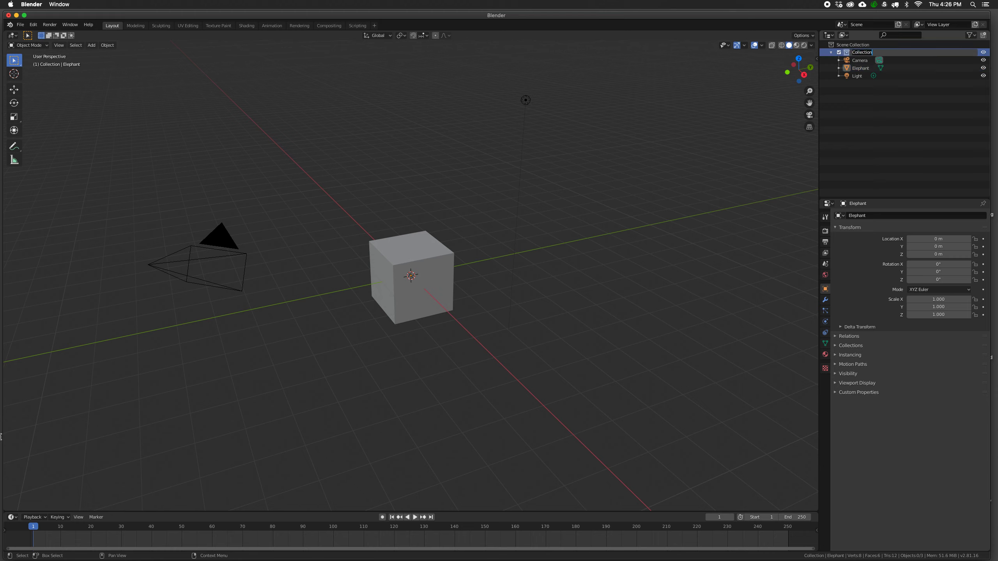
pyautogui.write('Collection 1')
pyautogui.press('Return')
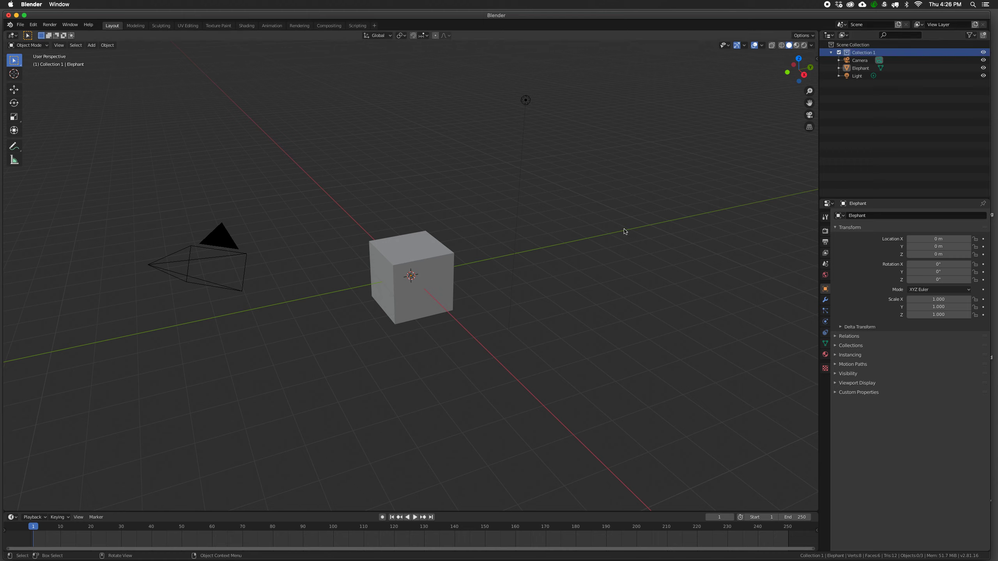
# Step: Create a new collection named Collection 2 beside Collection 1 in the scene
pyautogui.rightClick(869, 129)
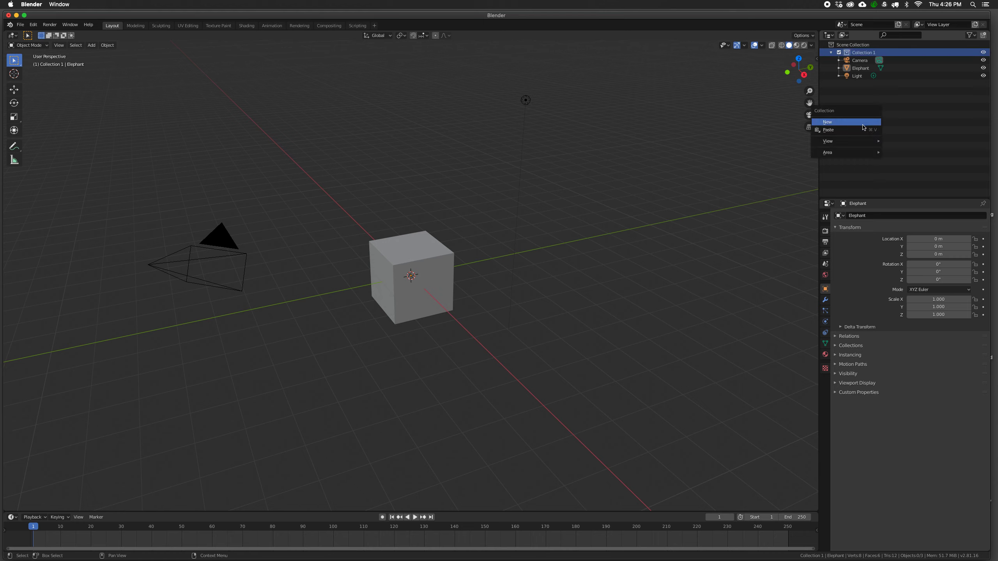
pyautogui.click(863, 125)
pyautogui.doubleClick(868, 83)
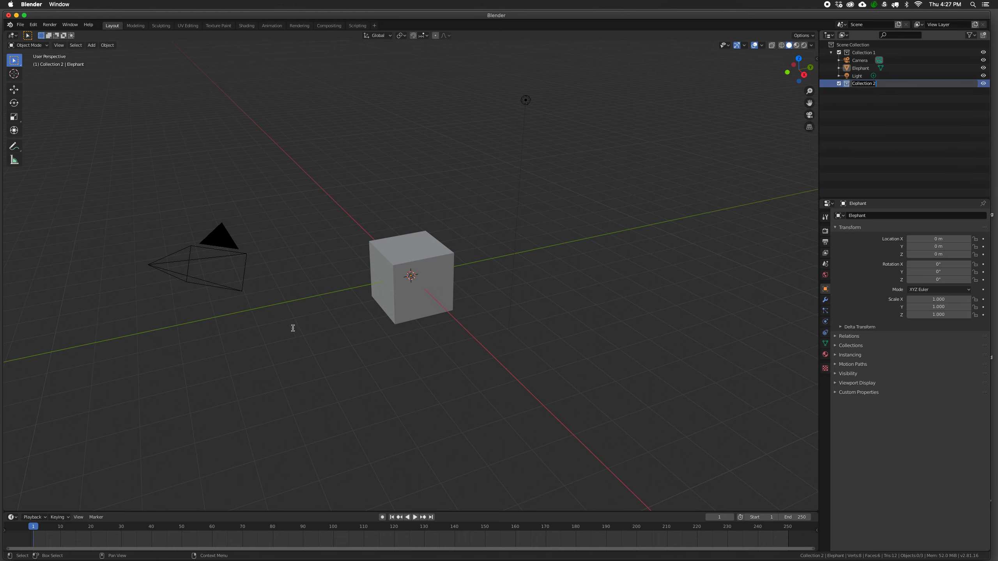
pyautogui.press('Return')
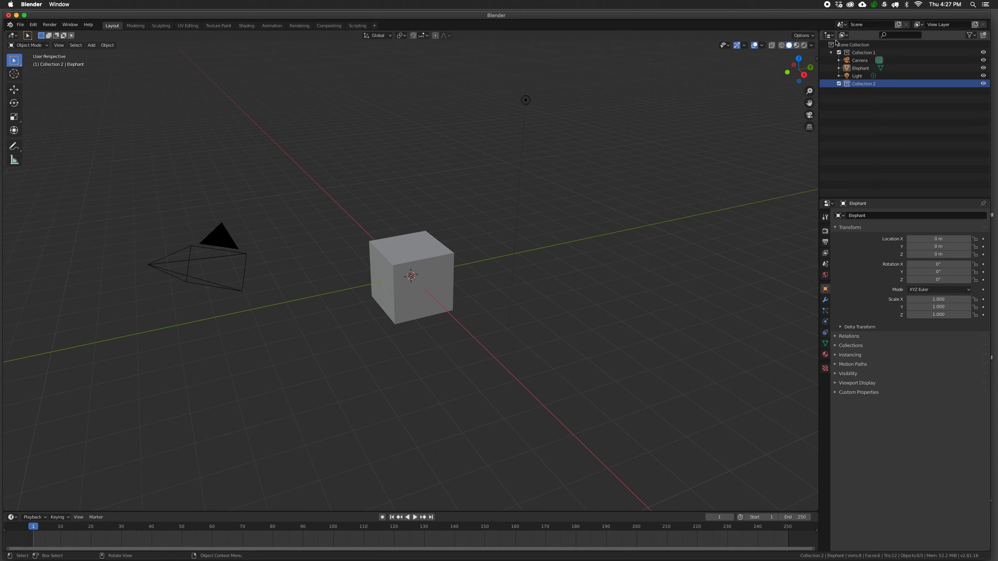
# Step: Exclude Collection 1 from the view layer and include it again
pyautogui.click(839, 53)
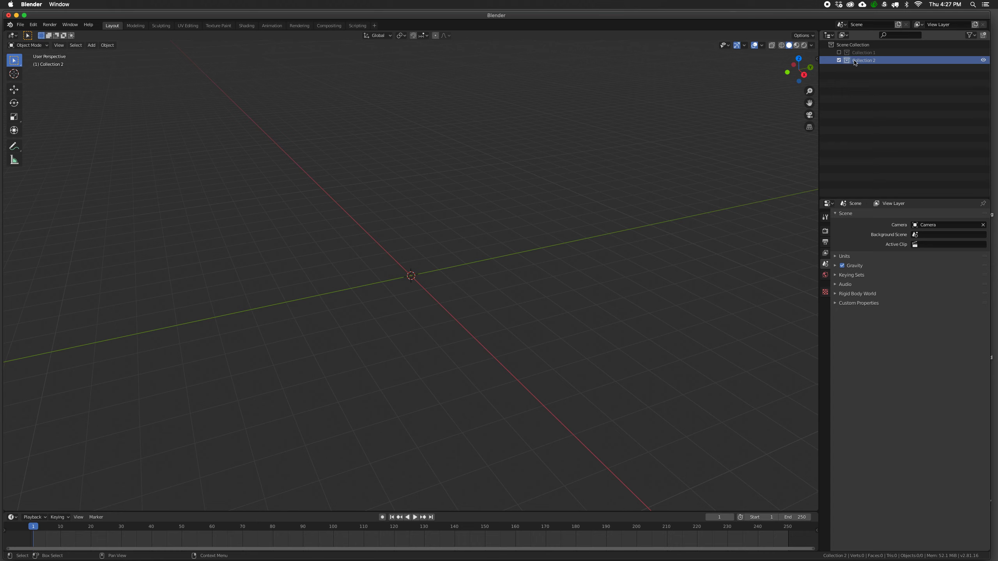
pyautogui.click(839, 53)
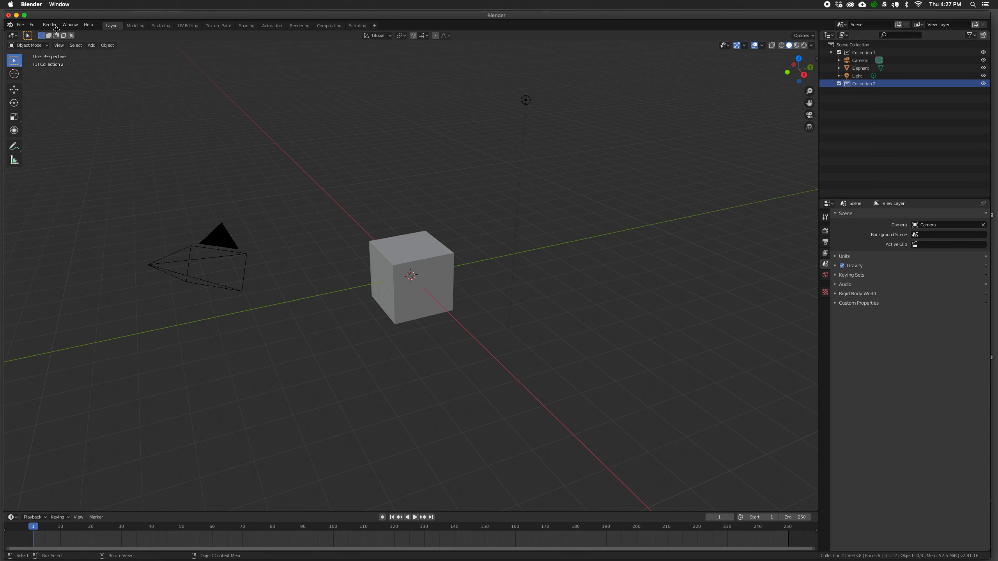
pyautogui.click(20, 25)
pyautogui.moveTo(34, 25)
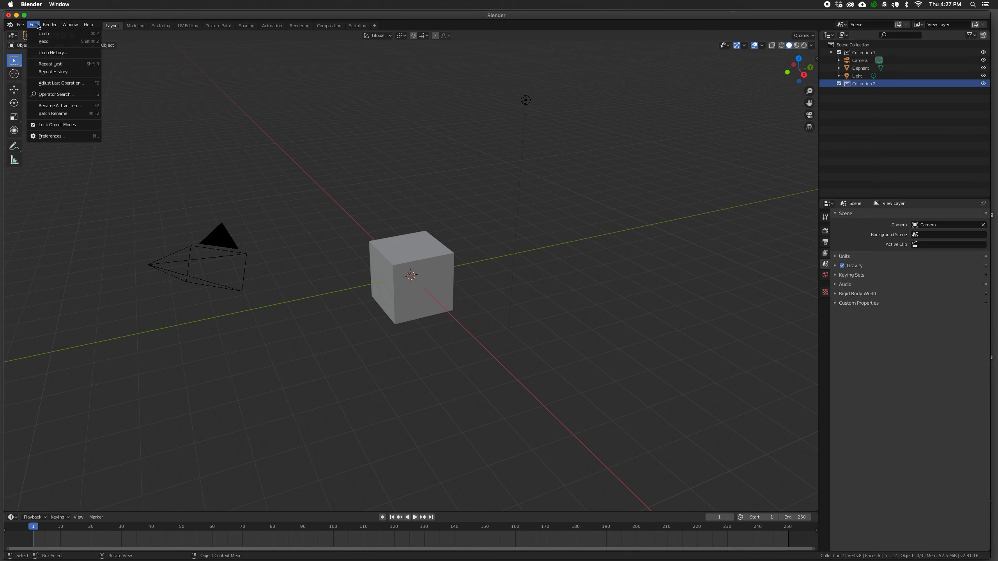
pyautogui.moveTo(65, 27)
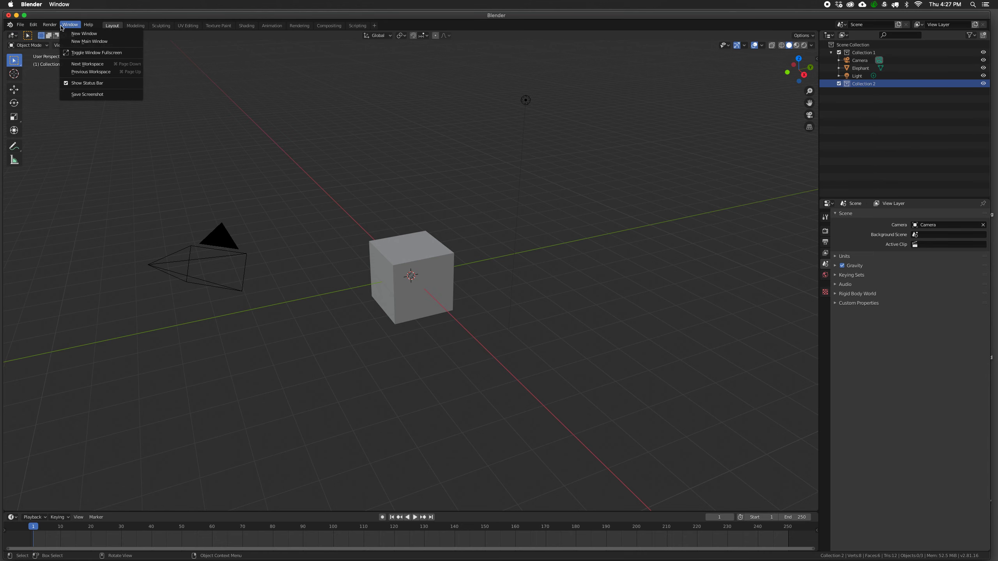
# Step: Look through the workspaces from Modeling to Scripting and return to the Layout workspace
pyautogui.click(133, 26)
pyautogui.click(157, 26)
pyautogui.click(190, 26)
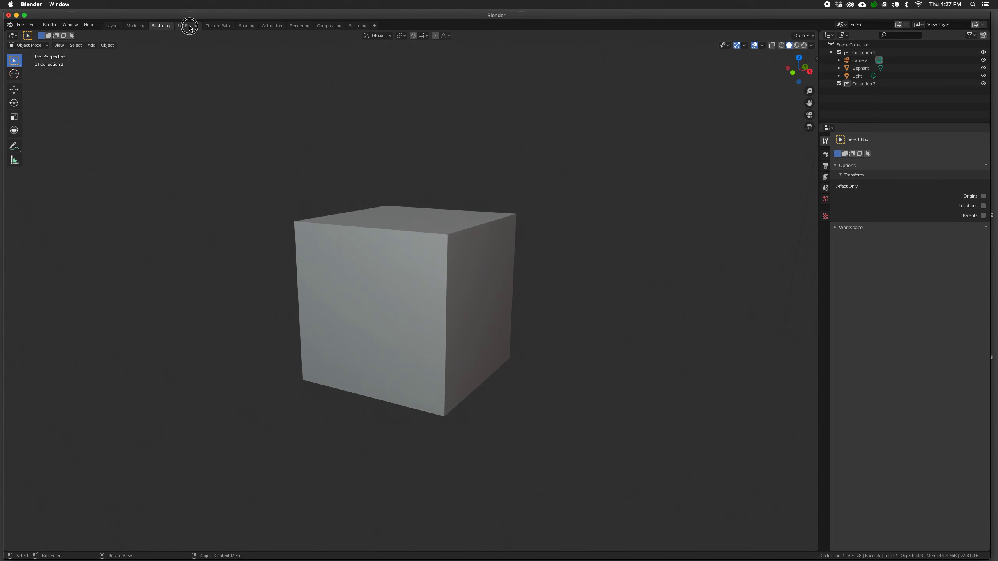
pyautogui.click(218, 26)
pyautogui.click(242, 26)
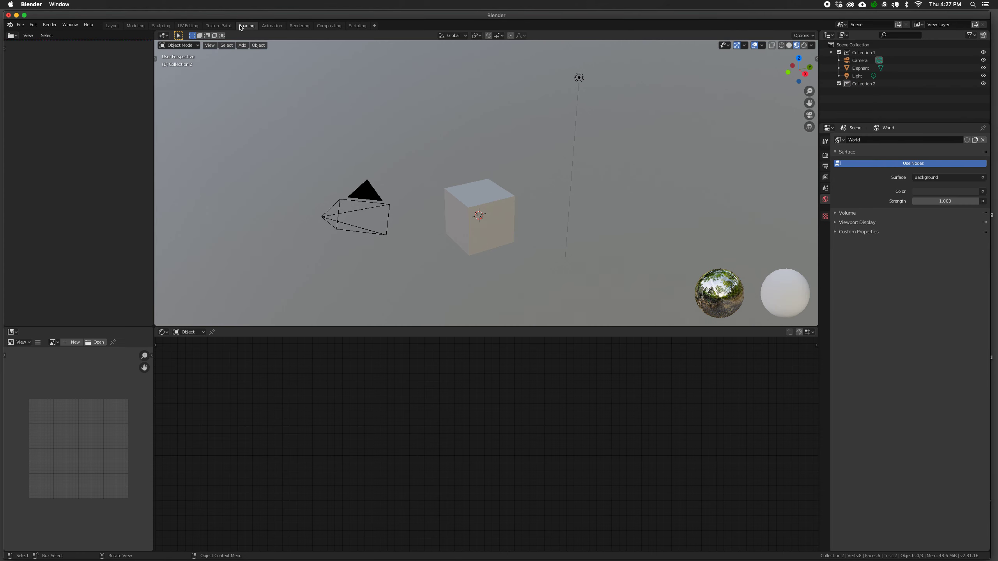
pyautogui.click(271, 25)
pyautogui.click(299, 26)
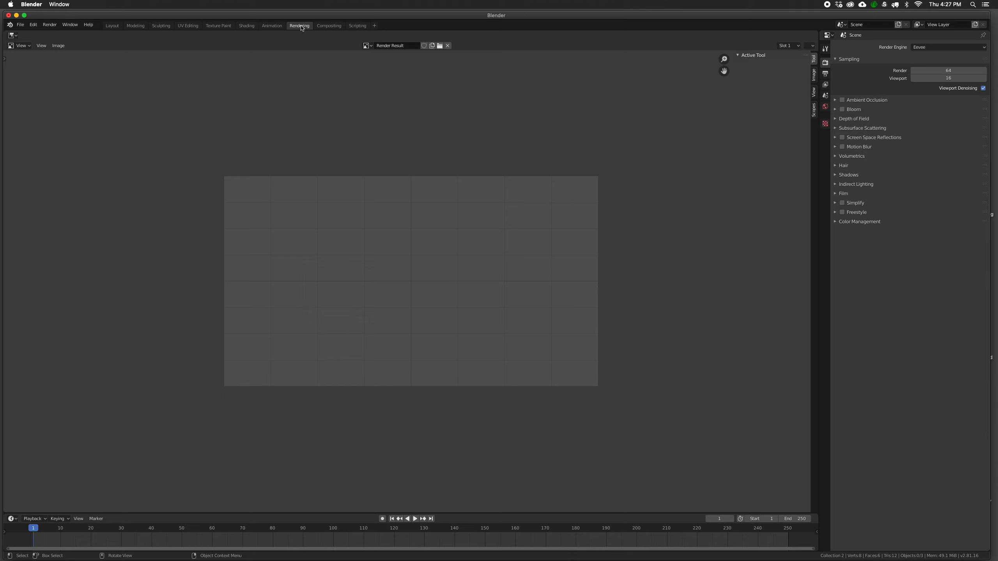
pyautogui.click(321, 27)
pyautogui.click(357, 26)
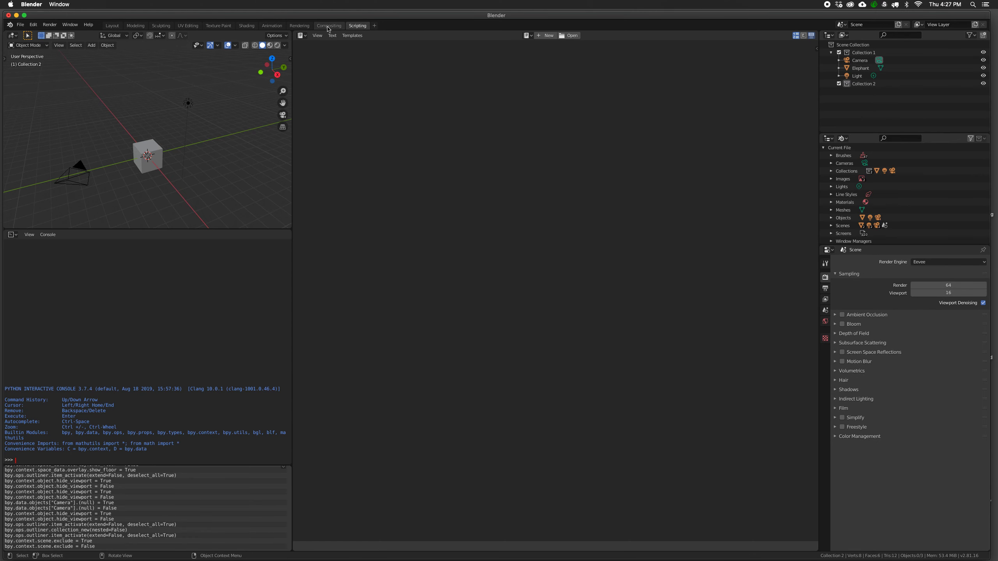
pyautogui.click(277, 27)
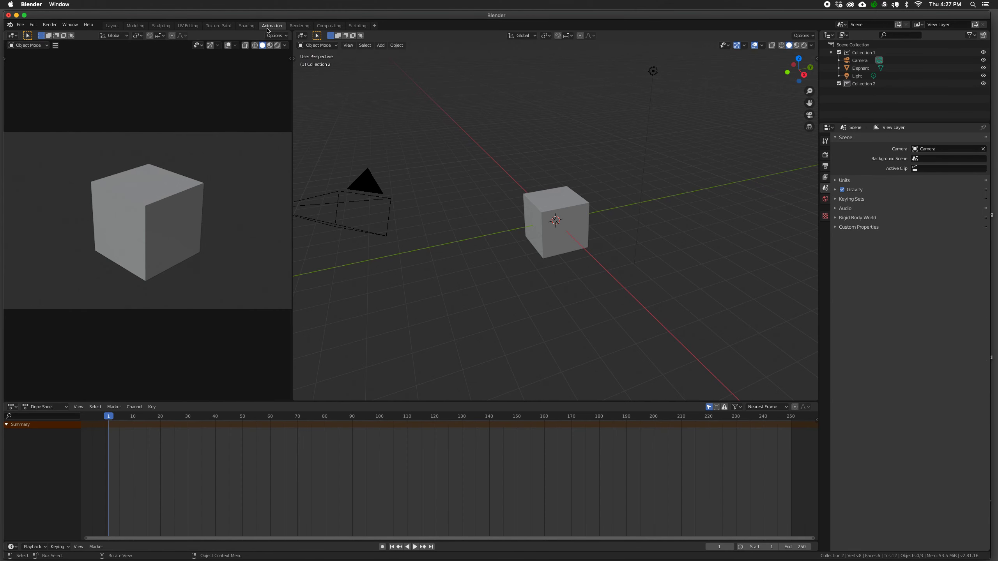
pyautogui.click(246, 25)
pyautogui.click(161, 25)
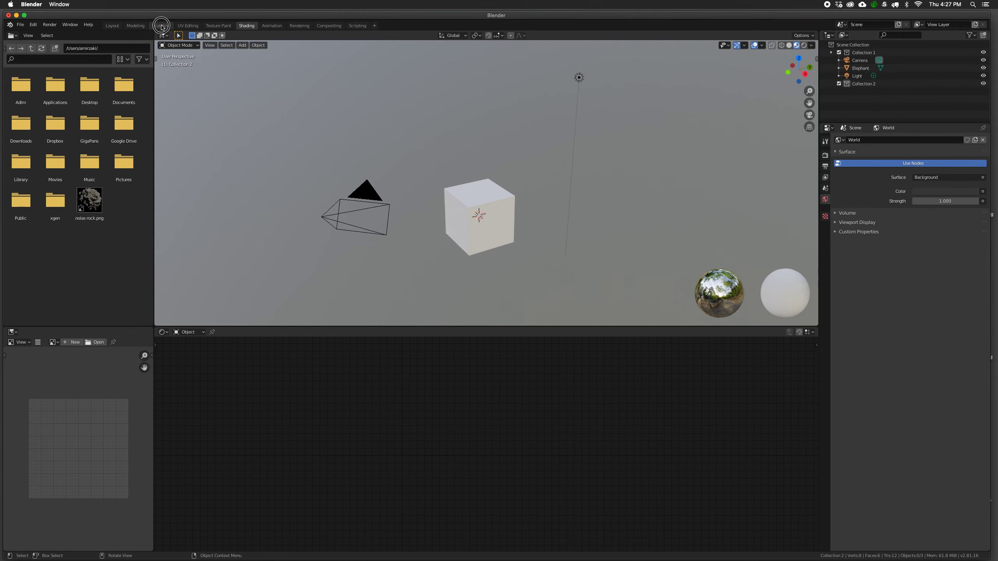
pyautogui.click(136, 26)
pyautogui.click(112, 26)
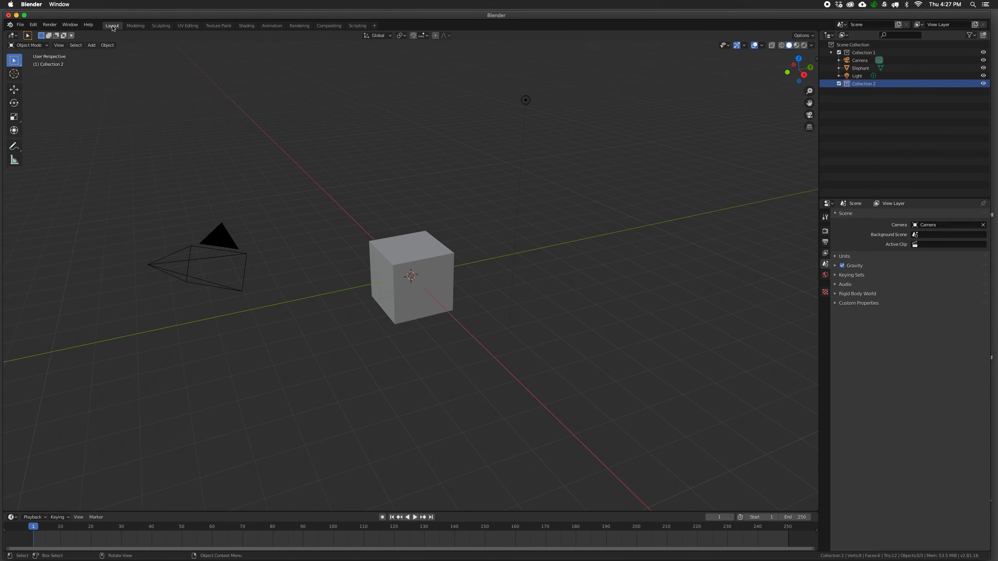
pyautogui.click(136, 26)
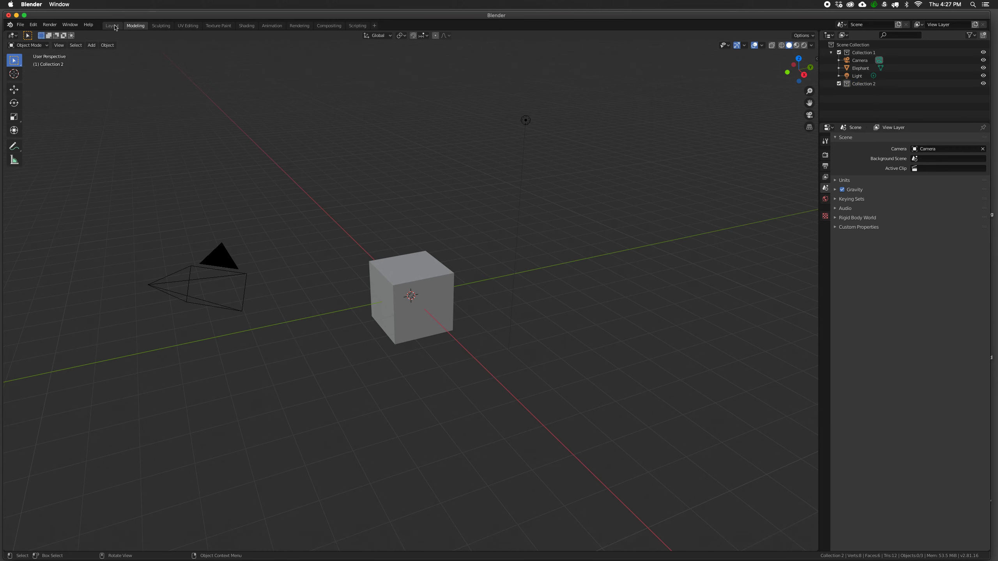
pyautogui.click(112, 26)
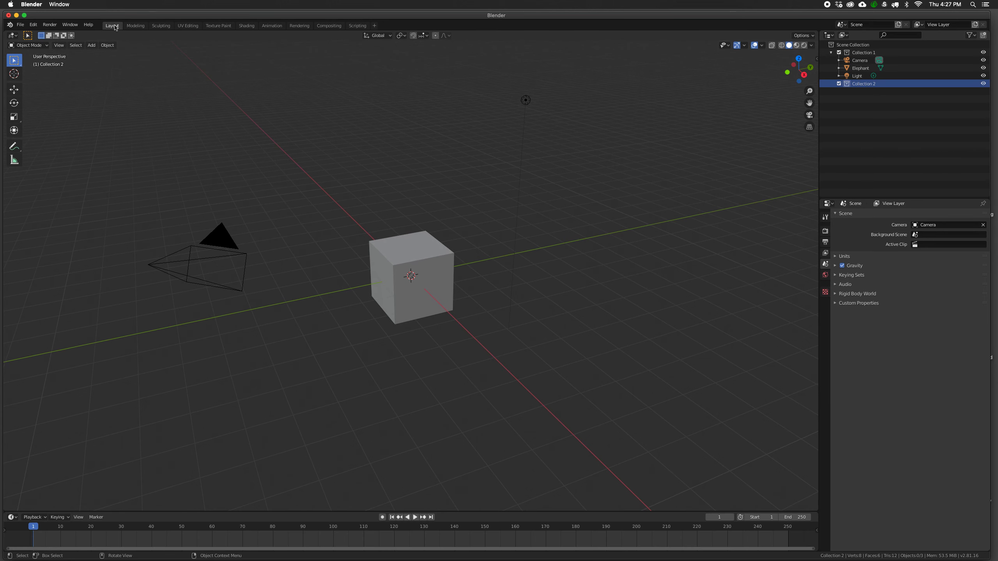
# Step: Play and stop the timeline animation, and move the current frame back to 0
pyautogui.click(415, 517)
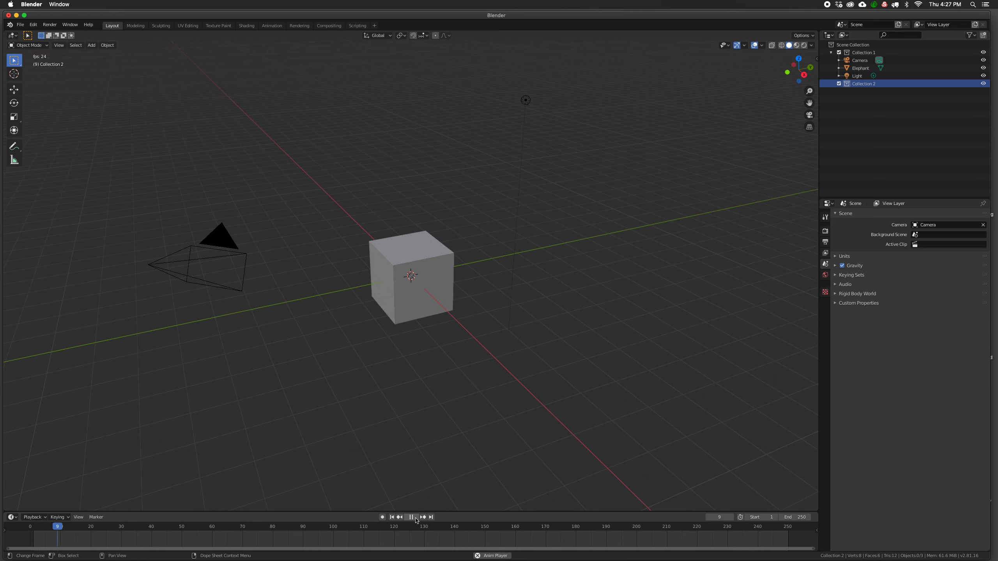
pyautogui.click(415, 517)
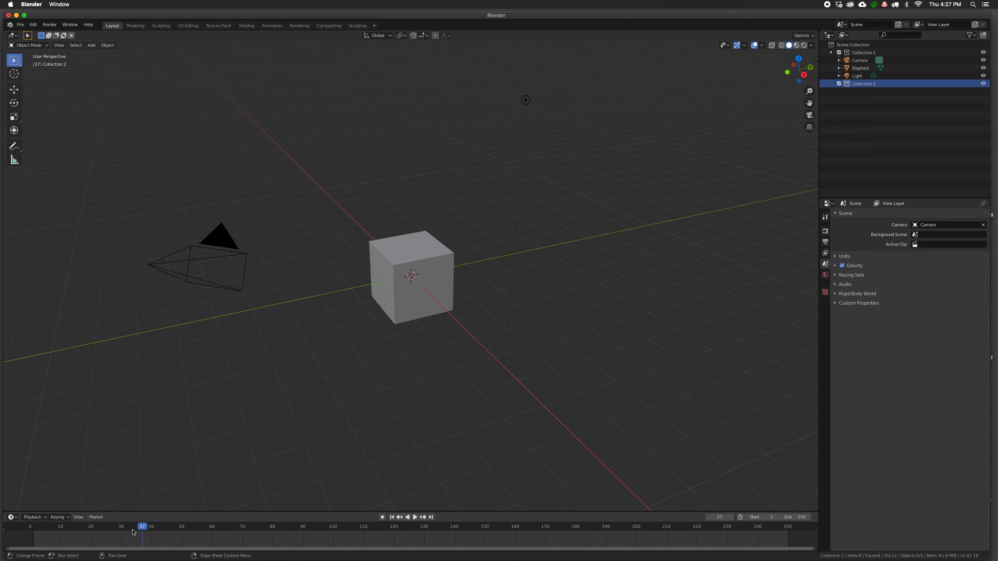
pyautogui.moveTo(134, 532); pyautogui.dragTo(30, 534)
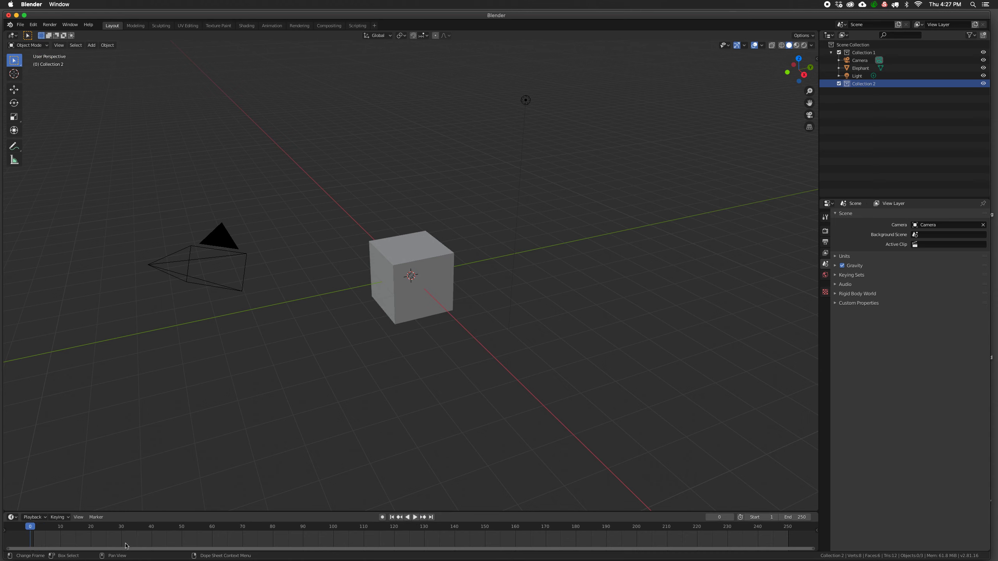